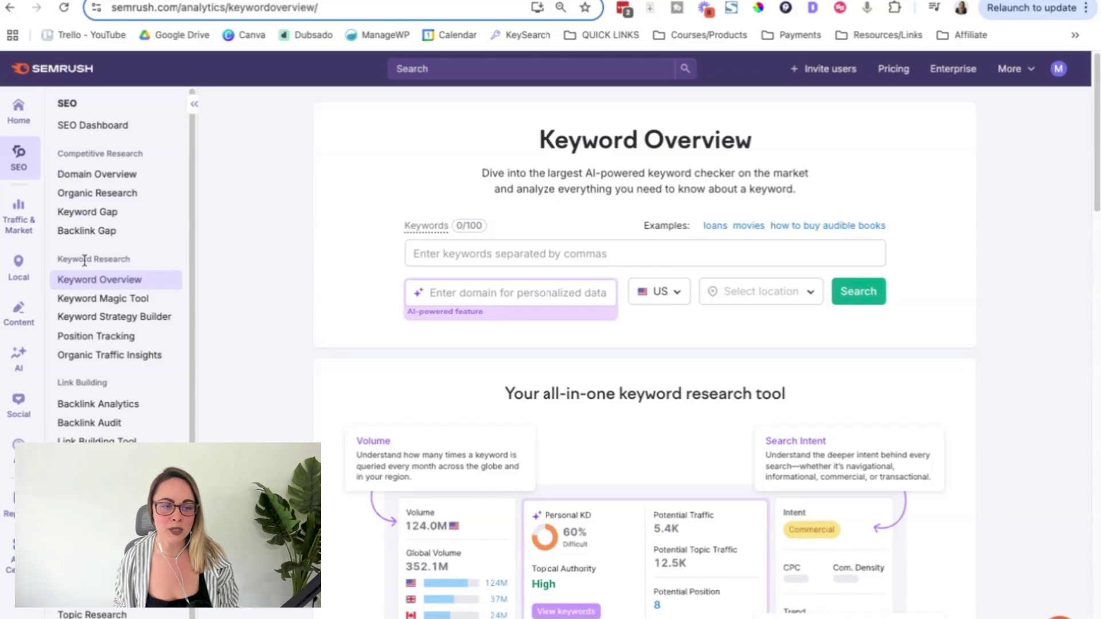
Step: Run a Keyword Overview search for "graphic design software" in the US database
{"action": "left_click", "coordinate": [435, 256]}
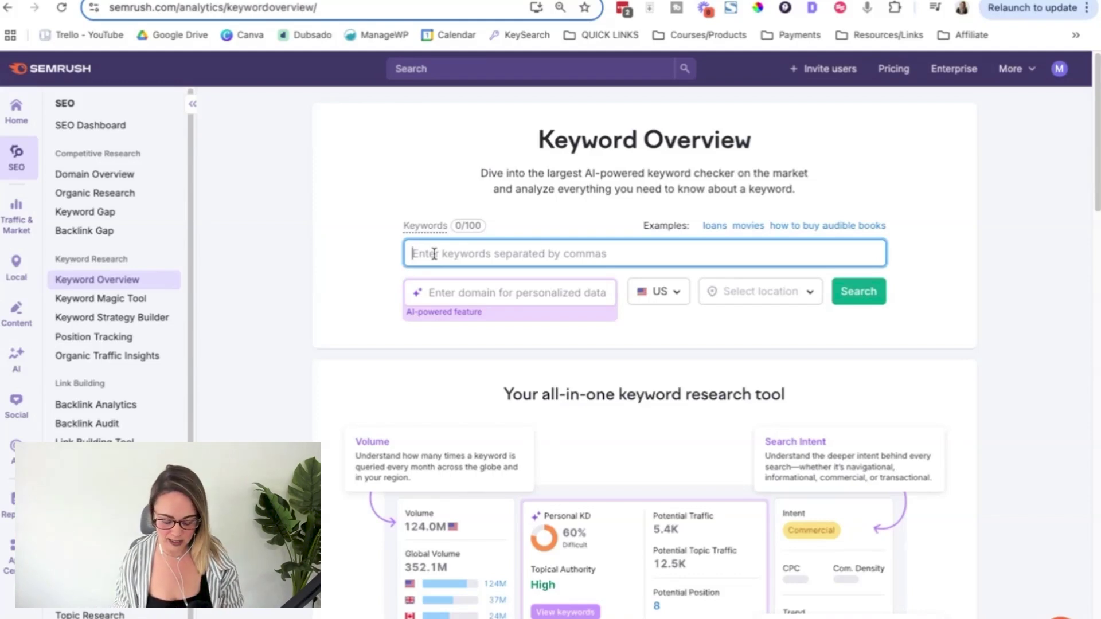
{"action": "type", "text": "graphic"}
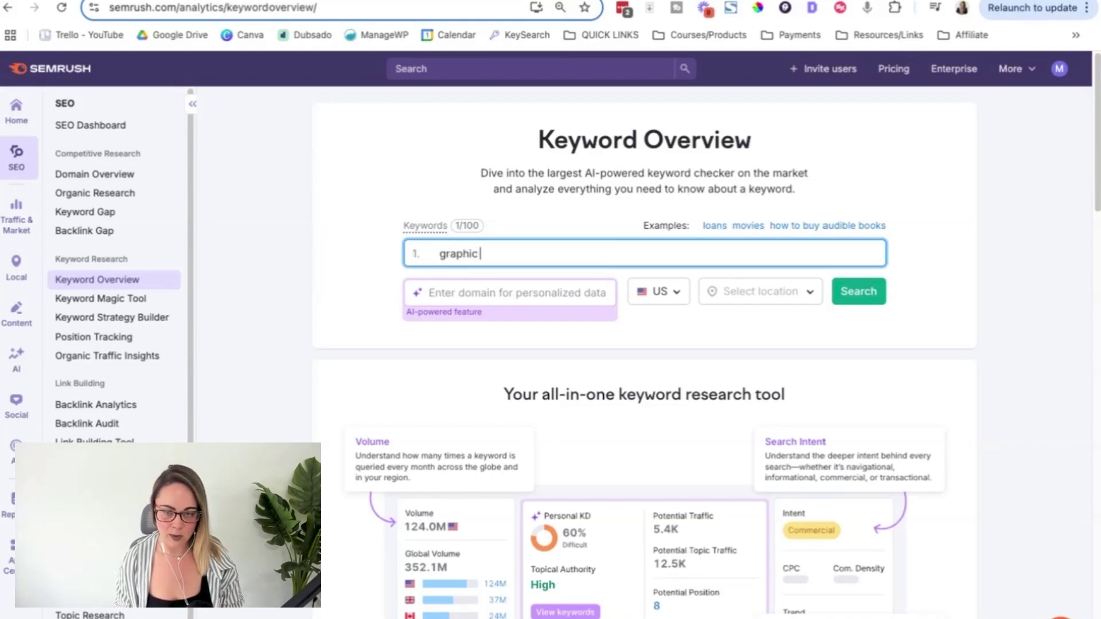
{"action": "type", "text": " design software"}
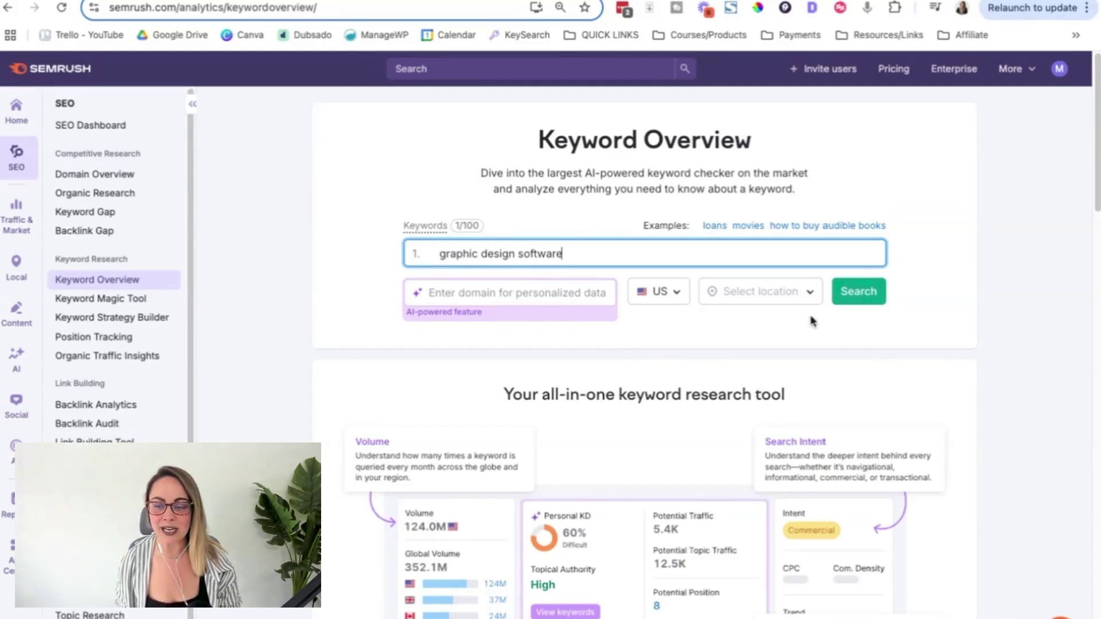
{"action": "left_click", "coordinate": [865, 298]}
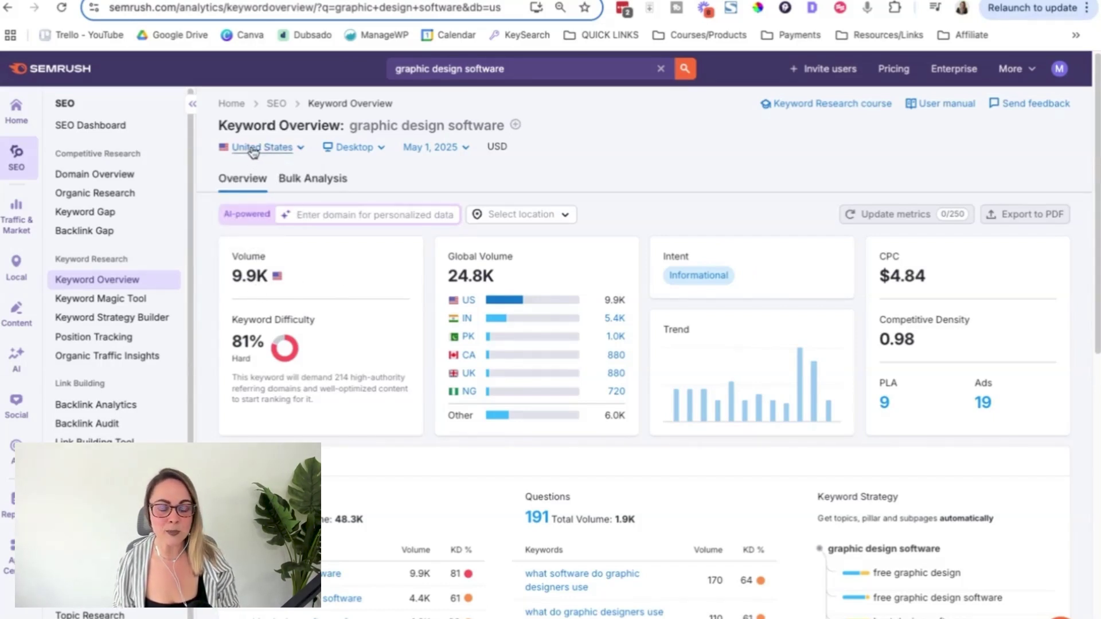
Step: Examine the available country databases, the keyword's volume, difficulty, intent and CPC metrics, and its keyword ideas
{"action": "left_click", "coordinate": [273, 150]}
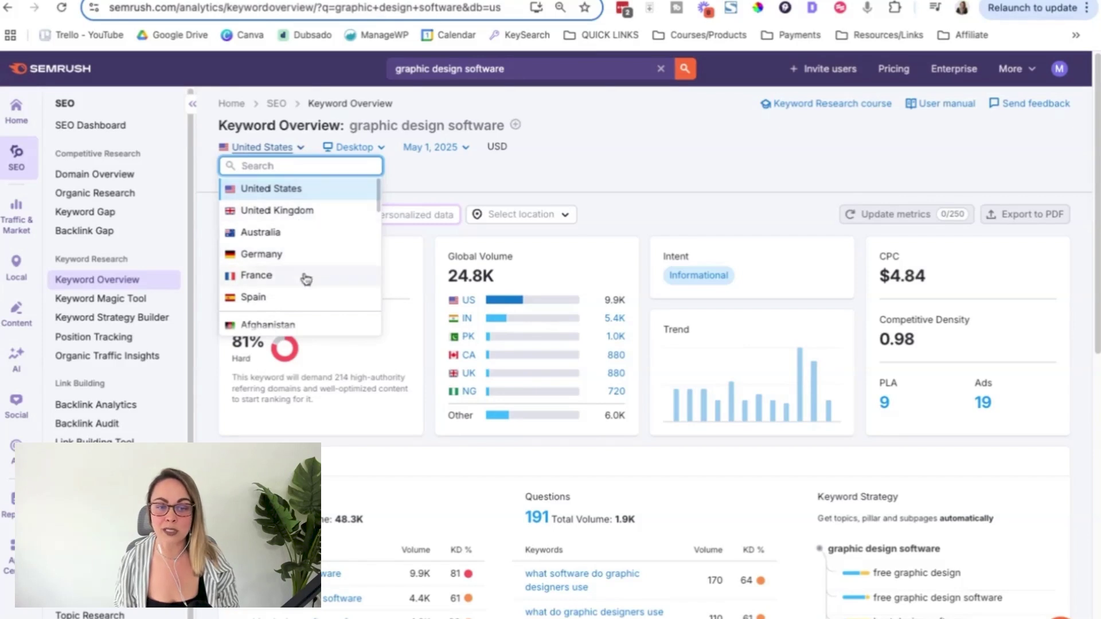
{"action": "left_click", "coordinate": [436, 183]}
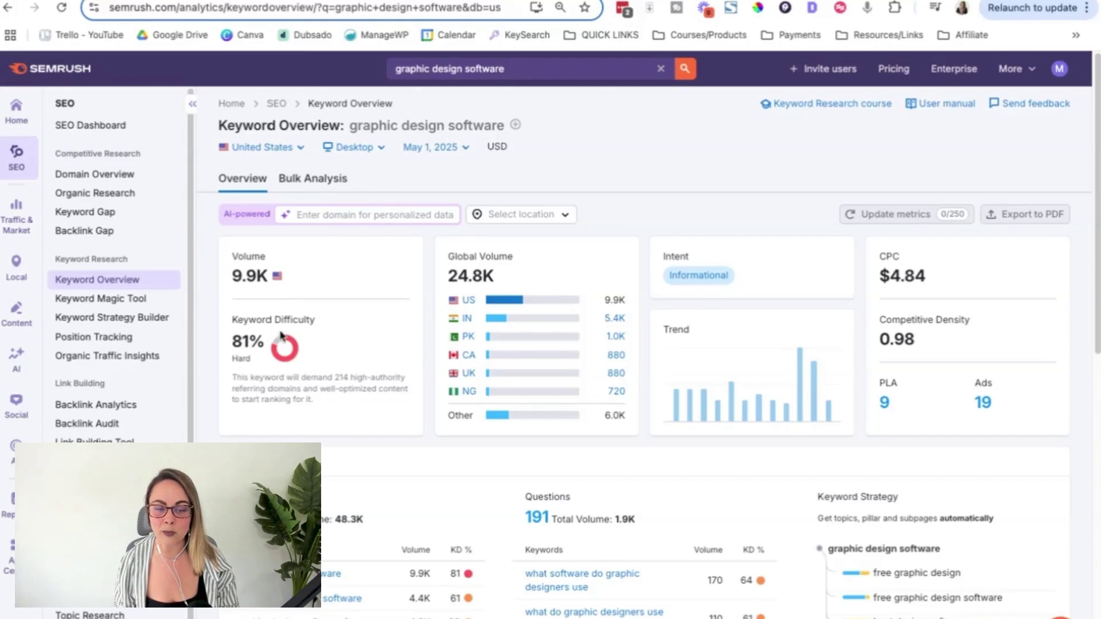
{"action": "left_click_drag", "start_coordinate": [505, 68], "coordinate": [385, 70]}
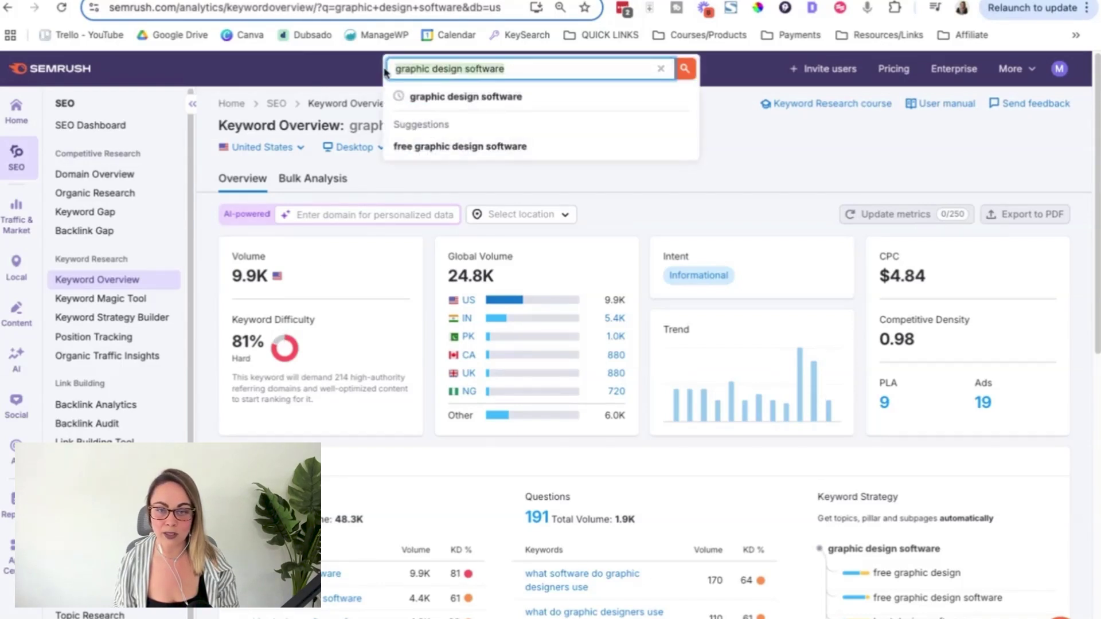
{"action": "left_click", "coordinate": [605, 181]}
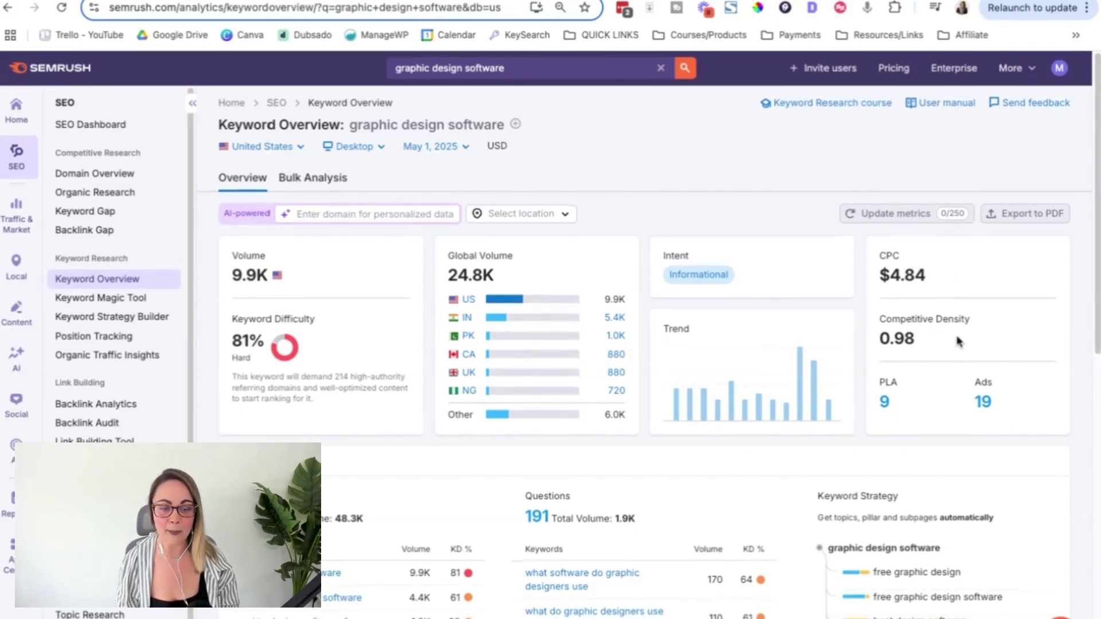
{"action": "scroll", "coordinate": [956, 342], "scroll_direction": "down", "scroll_amount": 1}
{"action": "scroll", "coordinate": [956, 342], "scroll_direction": "down", "scroll_amount": 2}
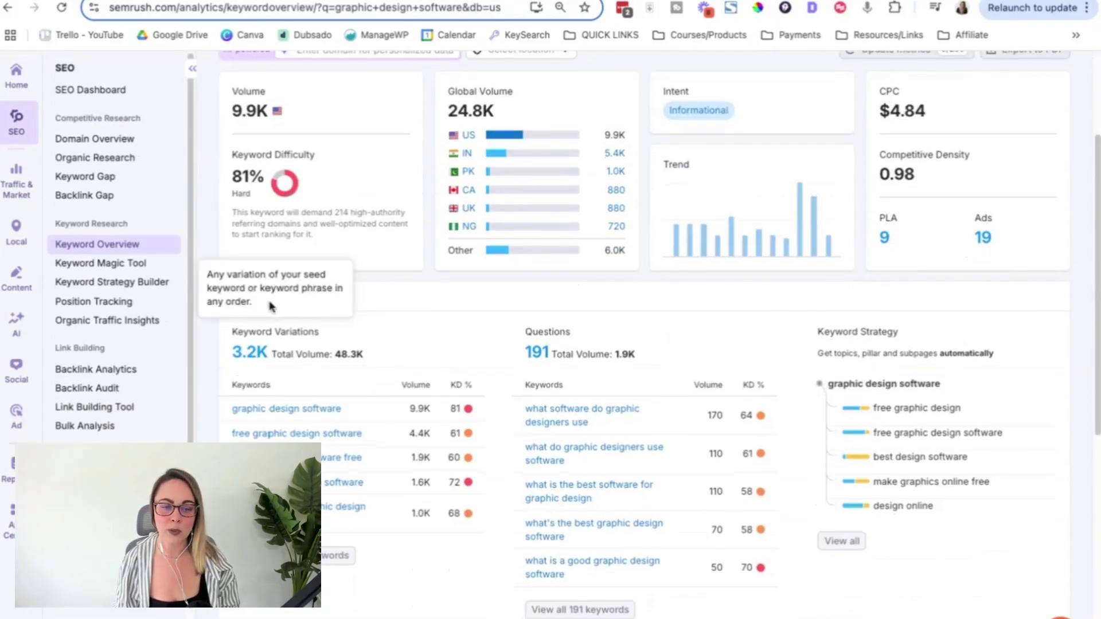
{"action": "scroll", "coordinate": [440, 238], "scroll_direction": "up", "scroll_amount": 3}
{"action": "left_click", "coordinate": [515, 68]}
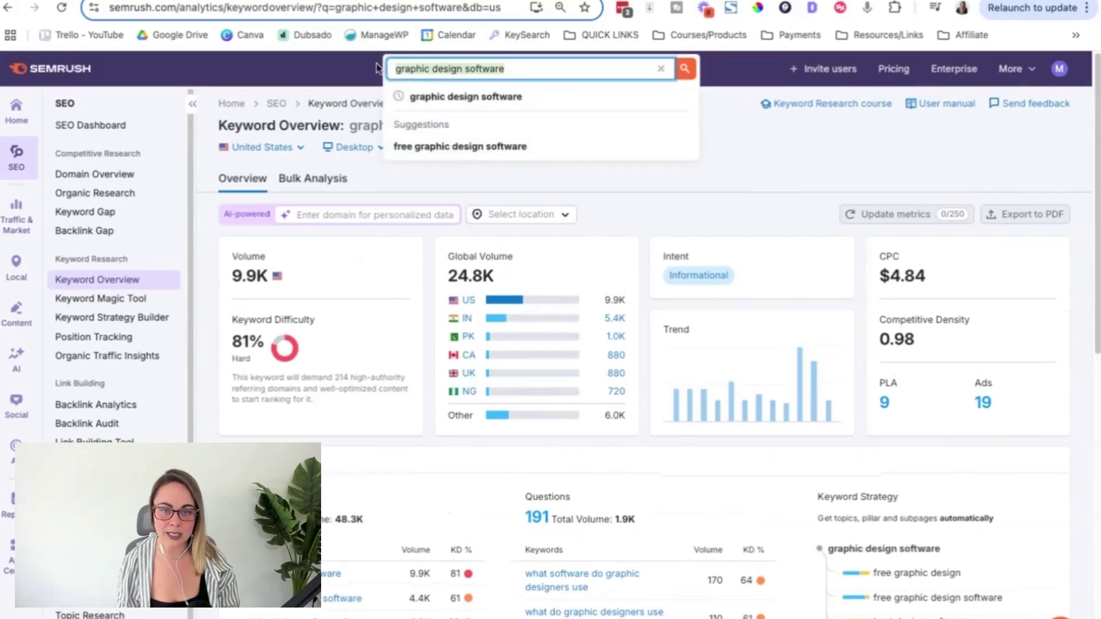
{"action": "left_click", "coordinate": [507, 73]}
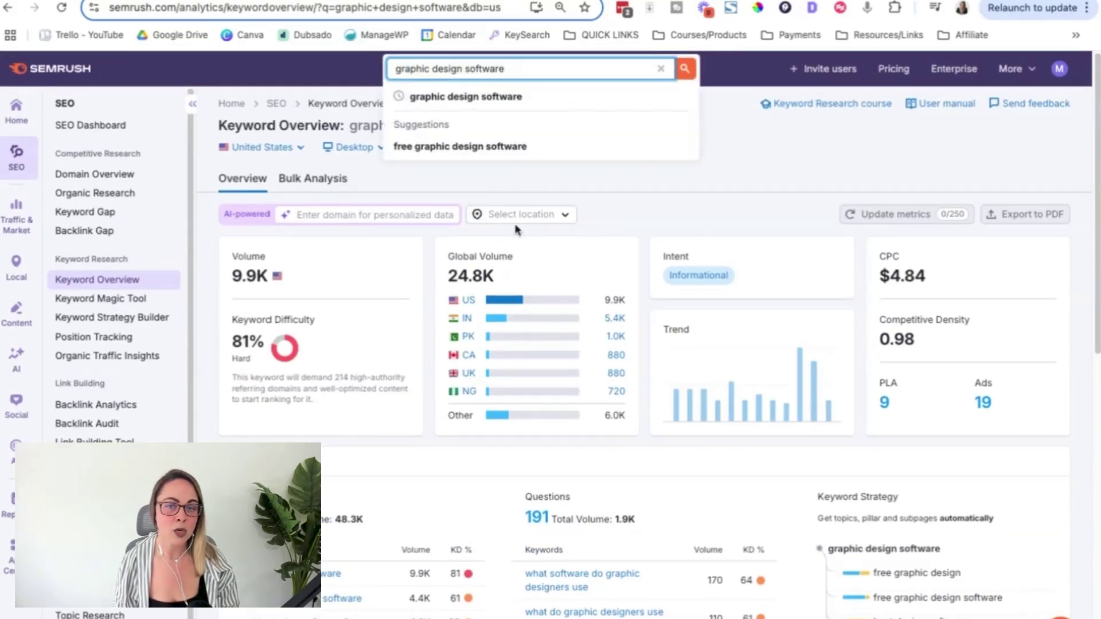
{"action": "scroll", "coordinate": [564, 225], "scroll_direction": "down", "scroll_amount": 3}
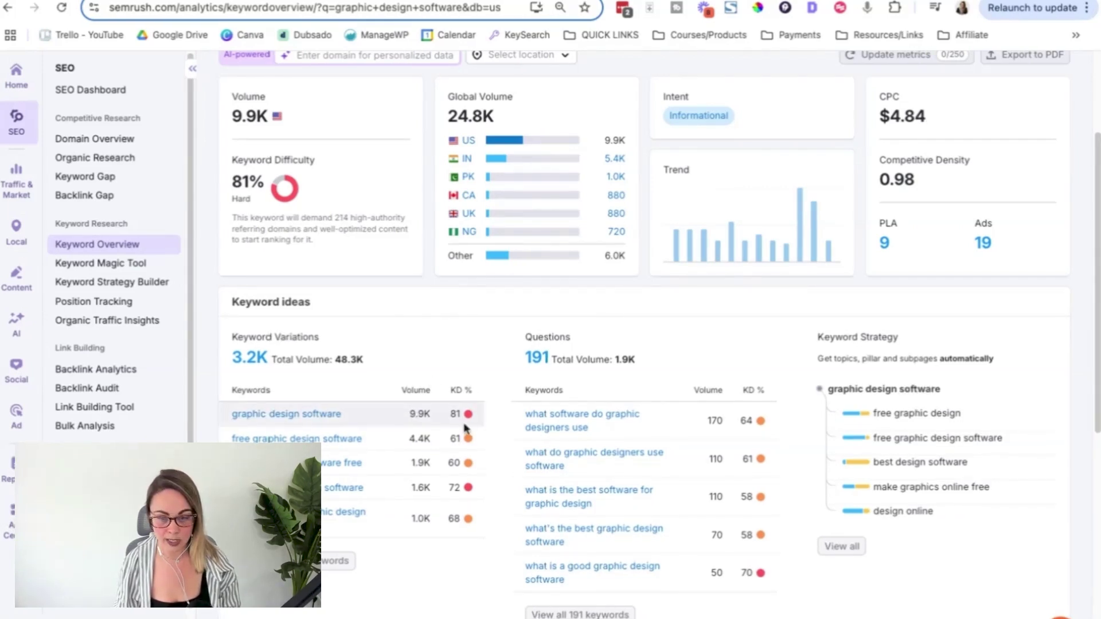
{"action": "mouse_move", "coordinate": [549, 338]}
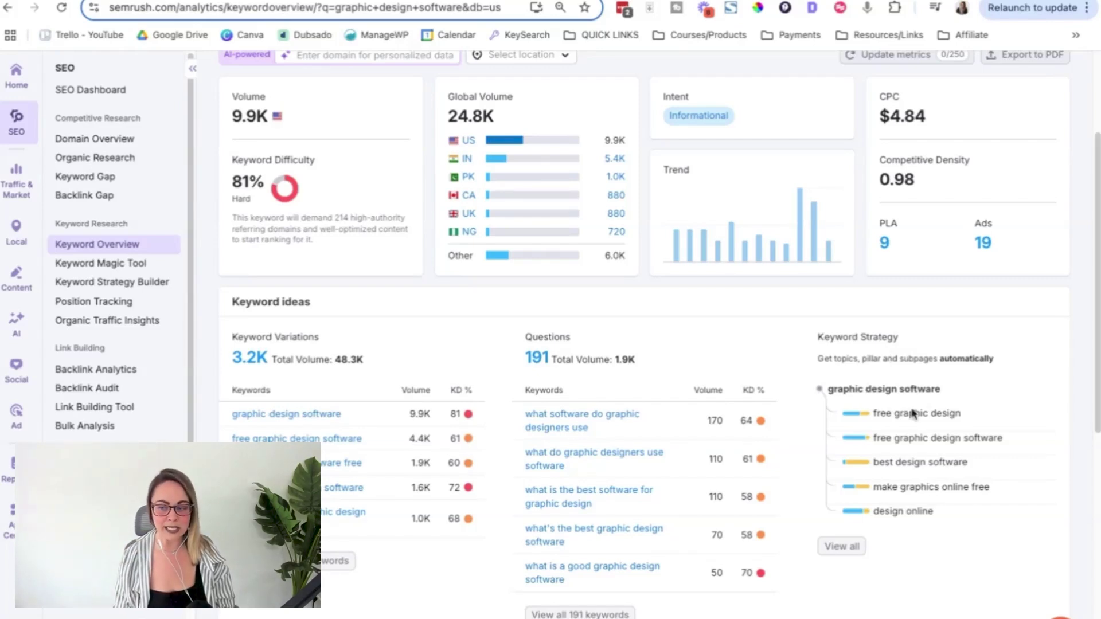
{"action": "scroll", "coordinate": [480, 435], "scroll_direction": "up", "scroll_amount": 3}
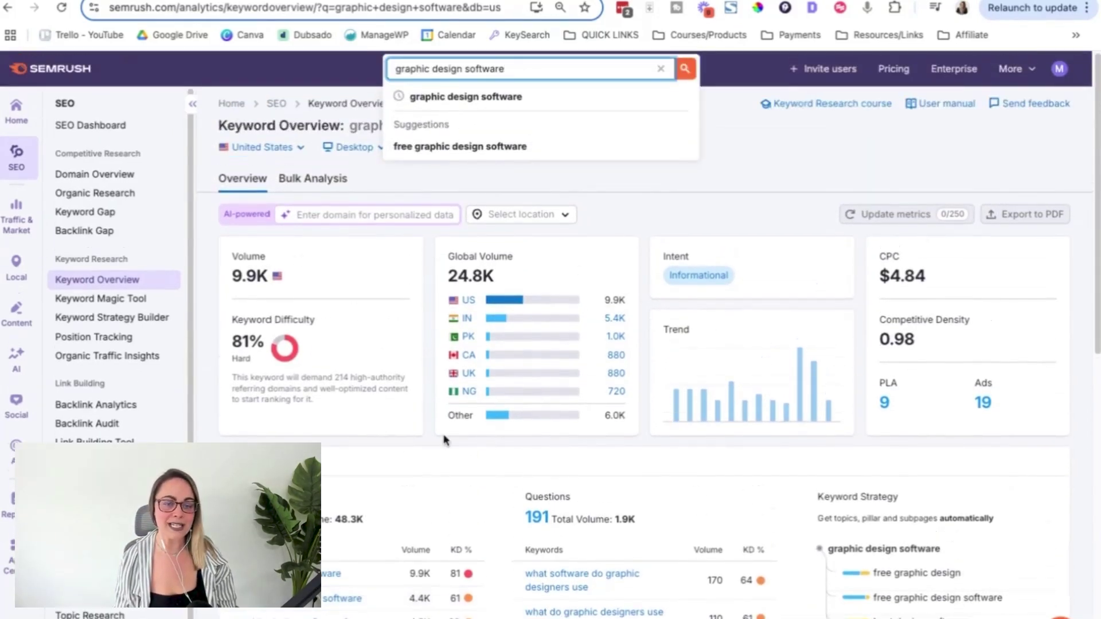
Step: Personalize the keyword data with the recently used domain canva.com
{"action": "left_click", "coordinate": [373, 196]}
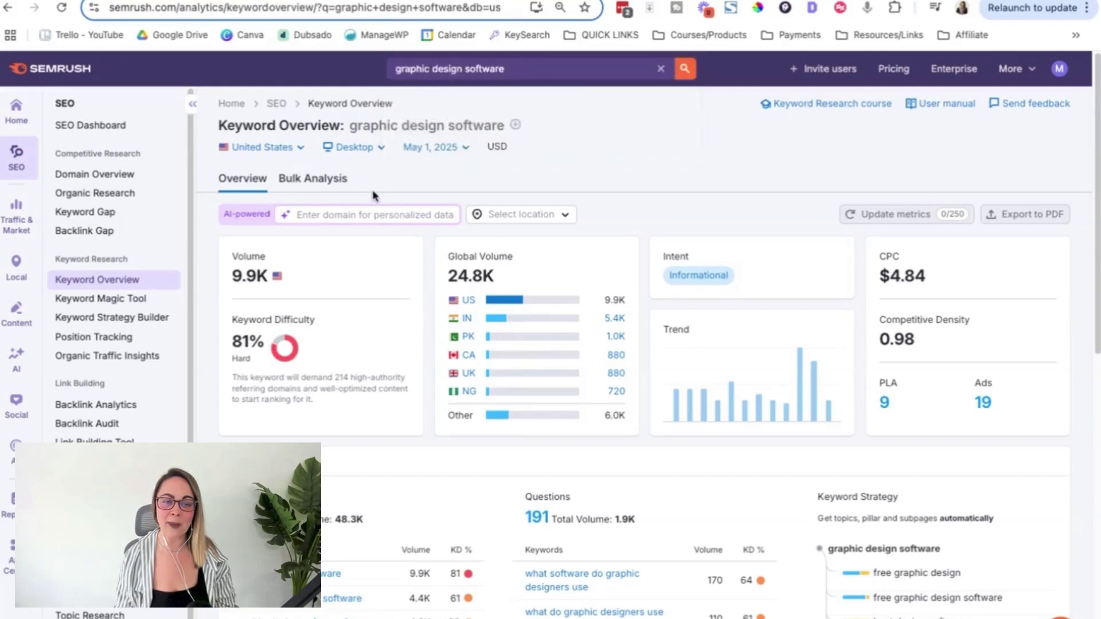
{"action": "left_click", "coordinate": [350, 218]}
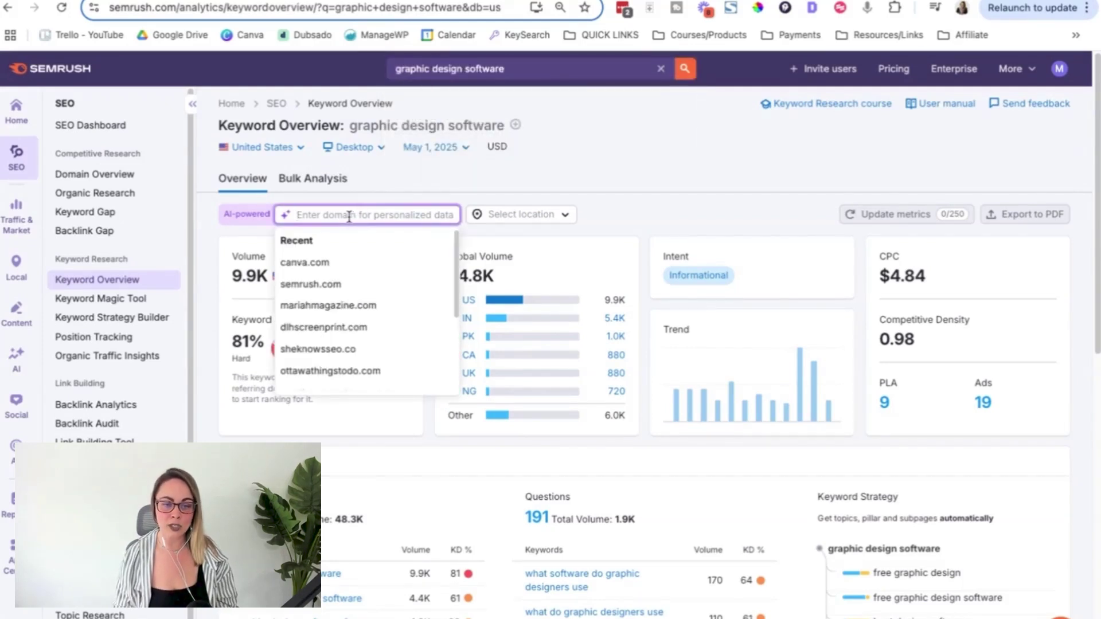
{"action": "left_click", "coordinate": [339, 262]}
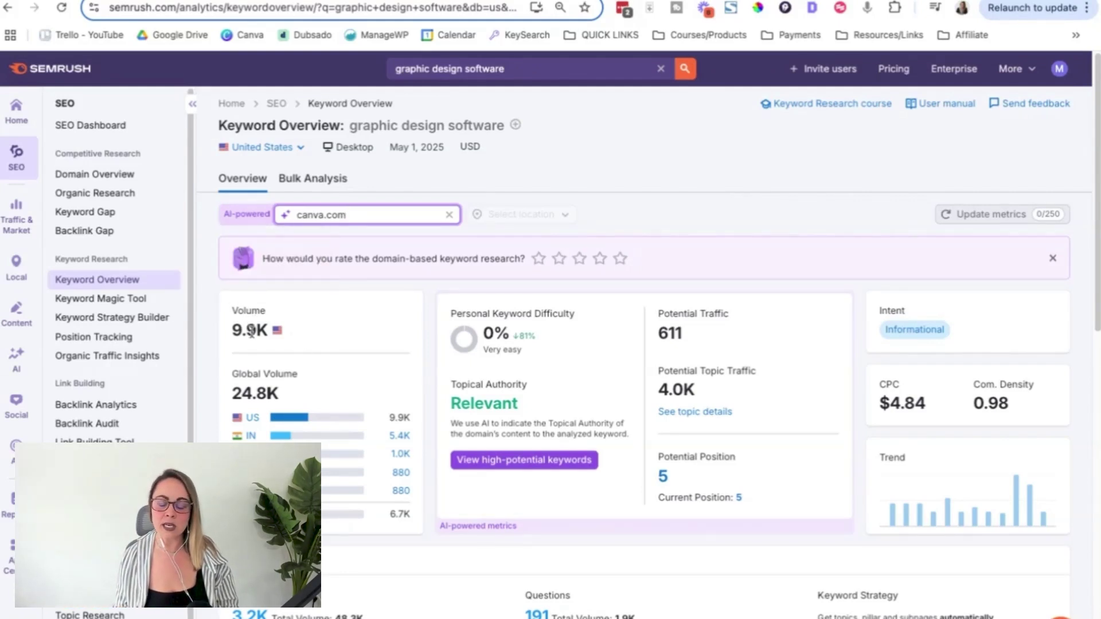
Step: Examine the personalized metrics for canva.com, including Personal Keyword Difficulty, Topical Authority and Potential Traffic
{"action": "scroll", "coordinate": [588, 342], "scroll_direction": "down", "scroll_amount": 1}
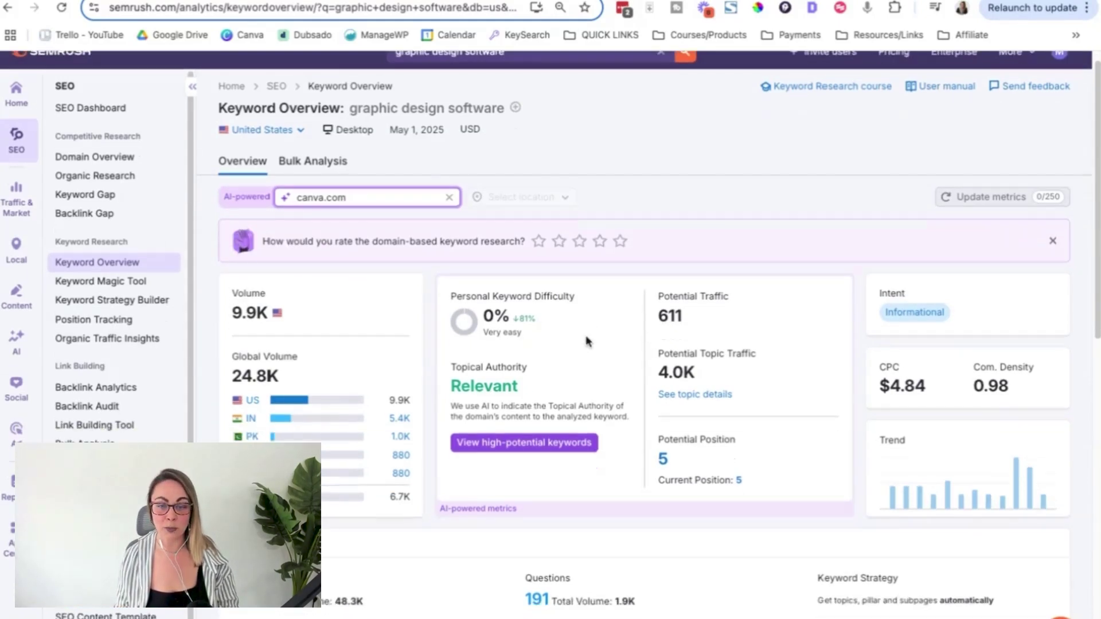
{"action": "mouse_move", "coordinate": [458, 297]}
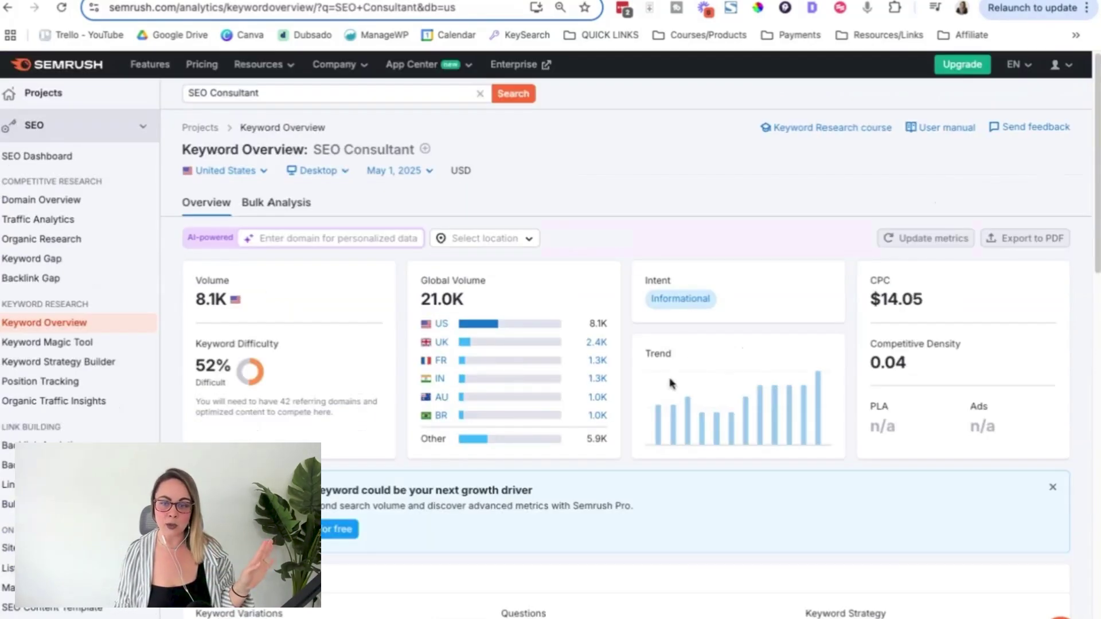
{"action": "scroll", "coordinate": [572, 386], "scroll_direction": "down", "scroll_amount": 1}
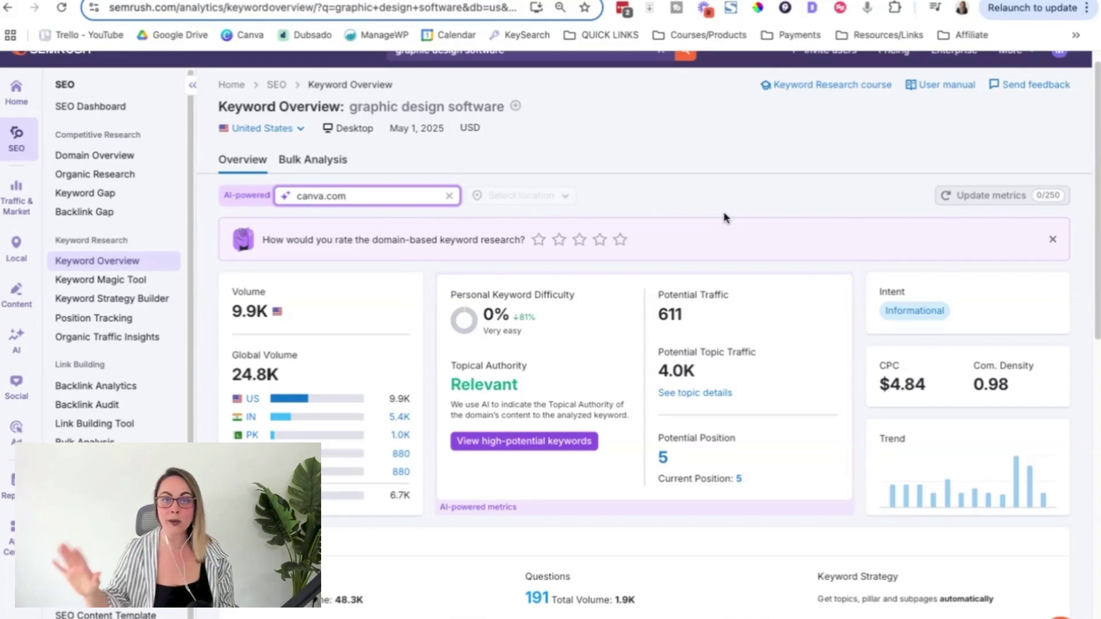
{"action": "scroll", "coordinate": [723, 218], "scroll_direction": "up", "scroll_amount": 1}
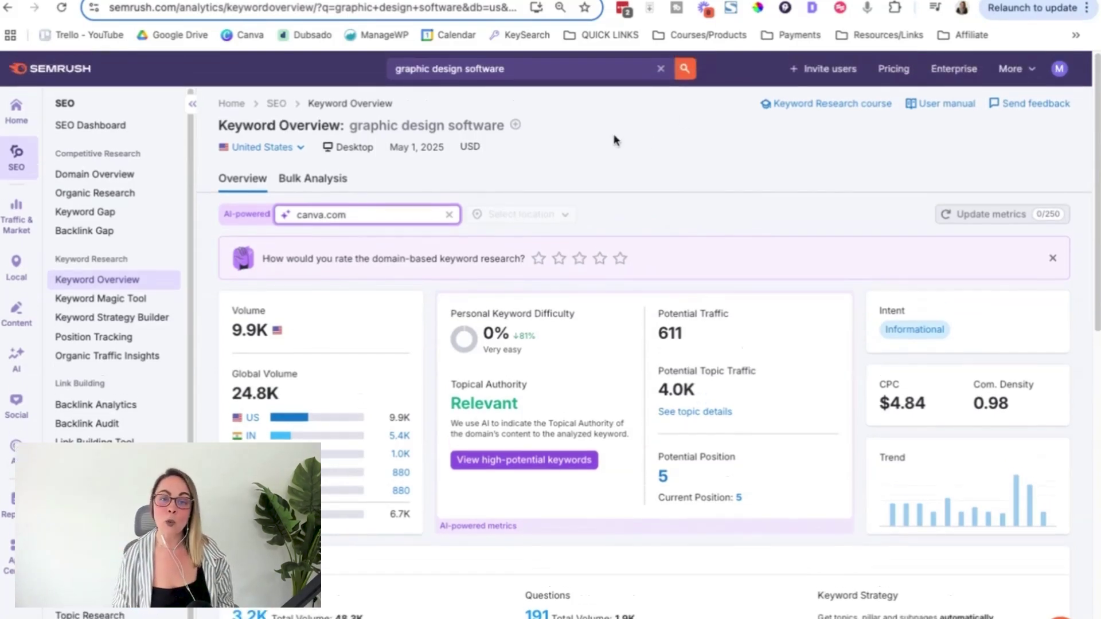
{"action": "left_click", "coordinate": [386, 63]}
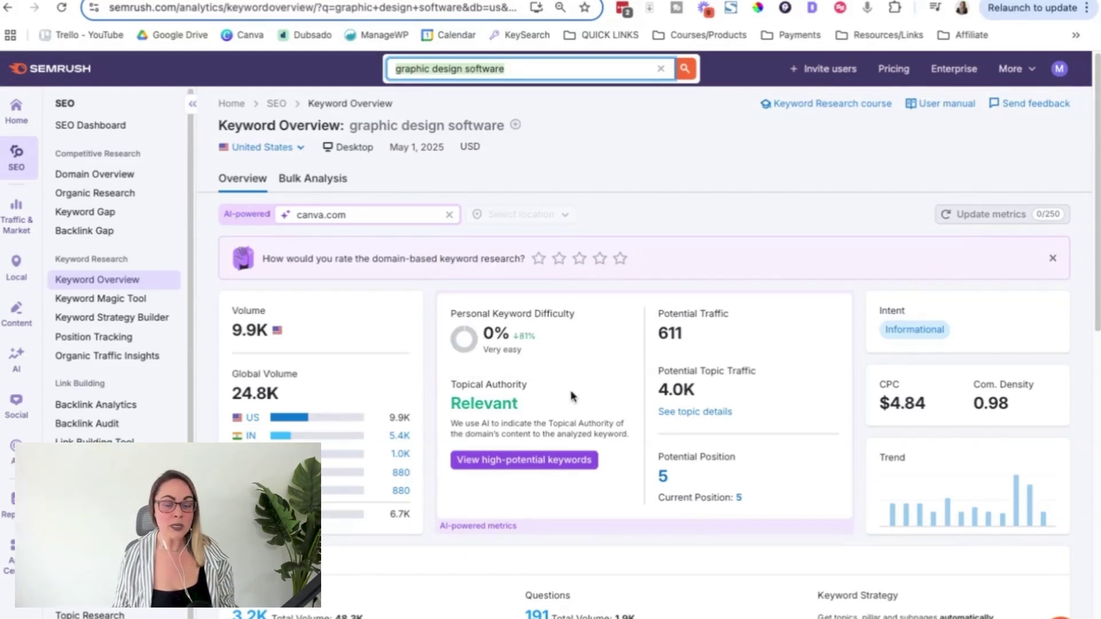
{"action": "left_click_drag", "start_coordinate": [532, 408], "coordinate": [449, 405]}
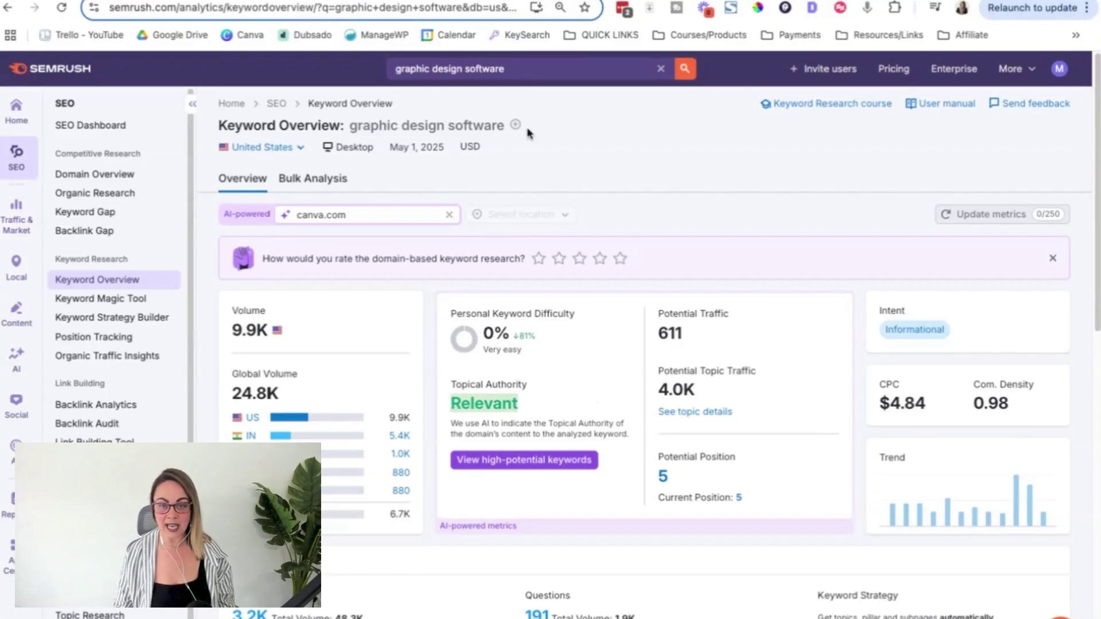
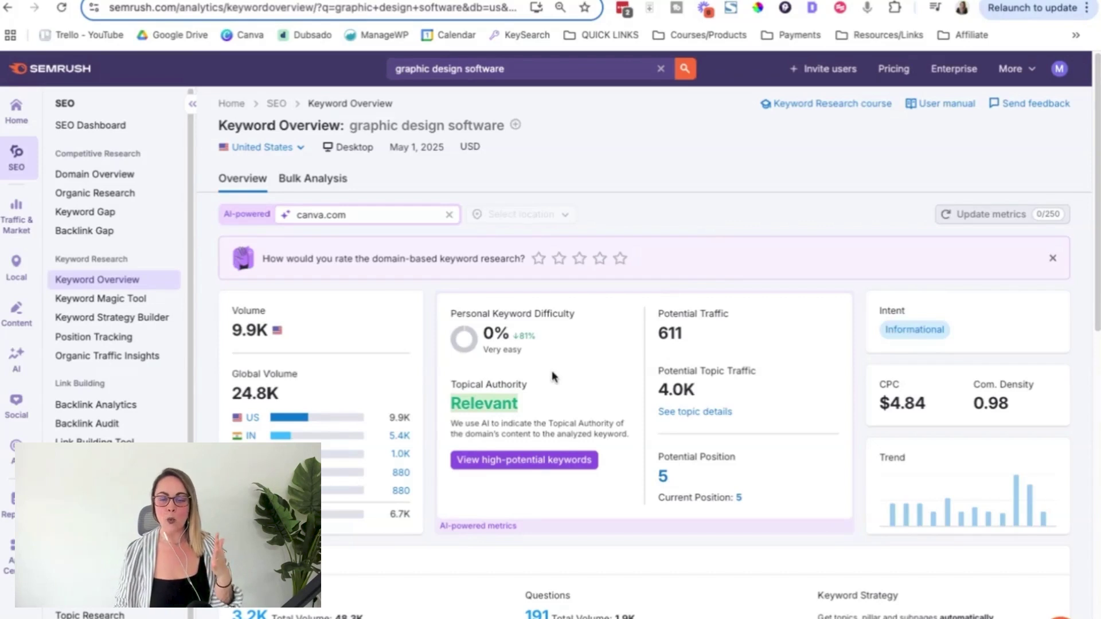
{"action": "mouse_move", "coordinate": [501, 399]}
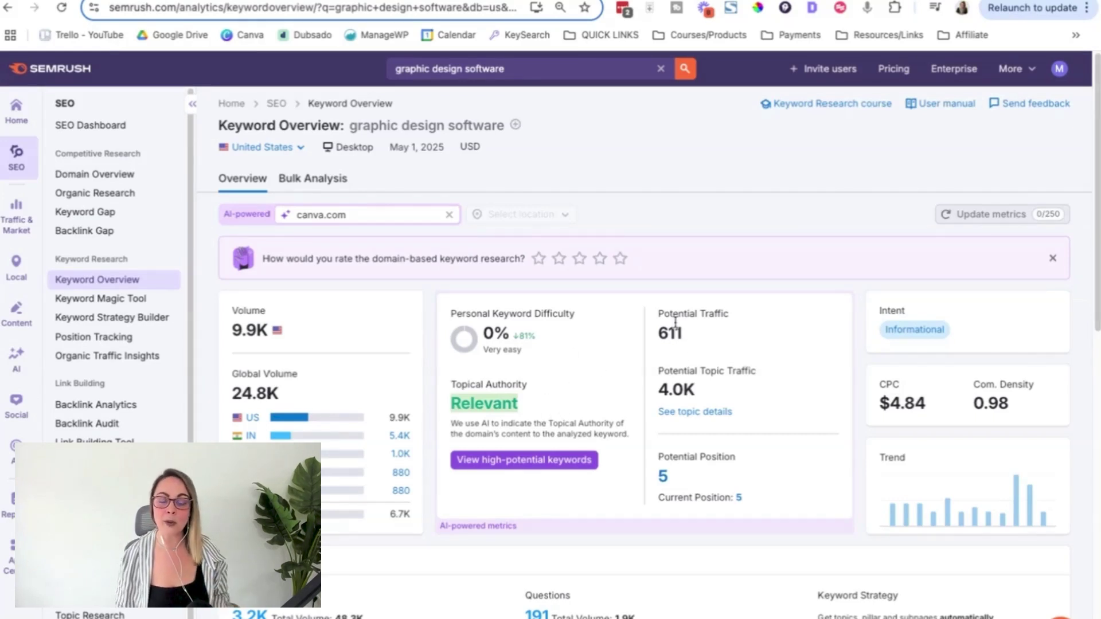
{"action": "mouse_move", "coordinate": [672, 317]}
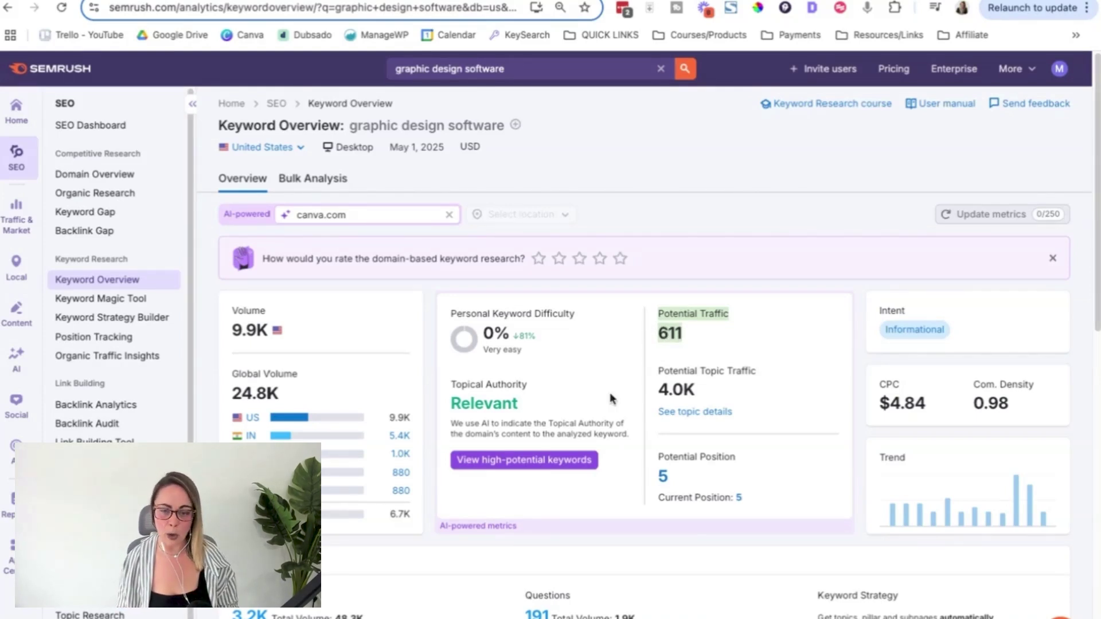
Step: Open the list of high-potential keywords related to "graphic design software" for canva.com
{"action": "left_click", "coordinate": [472, 462]}
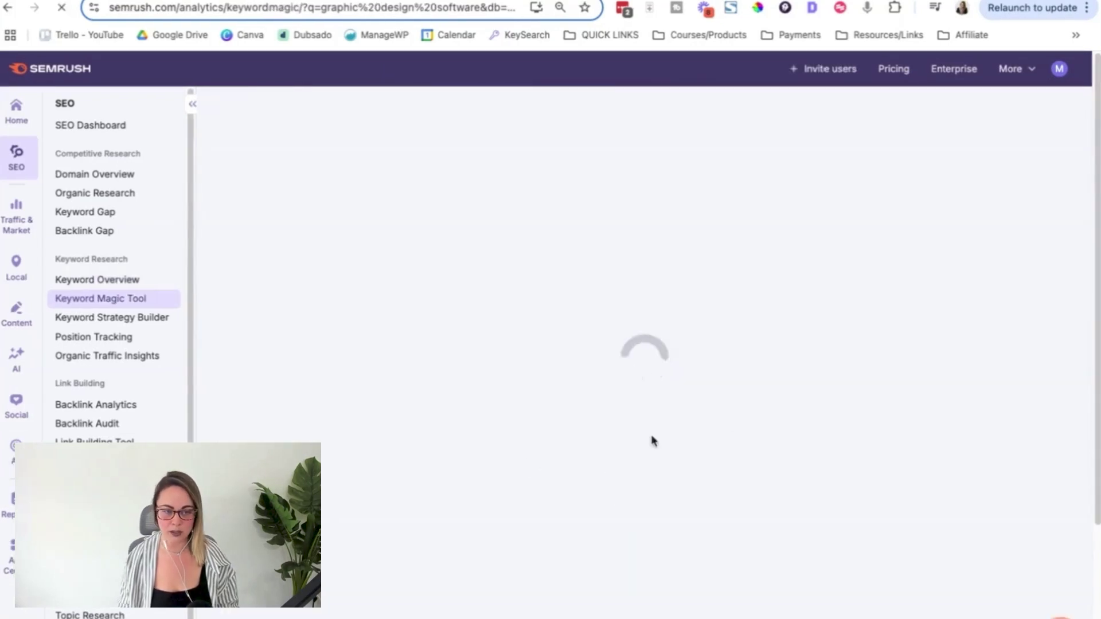
{"action": "mouse_move", "coordinate": [659, 275]}
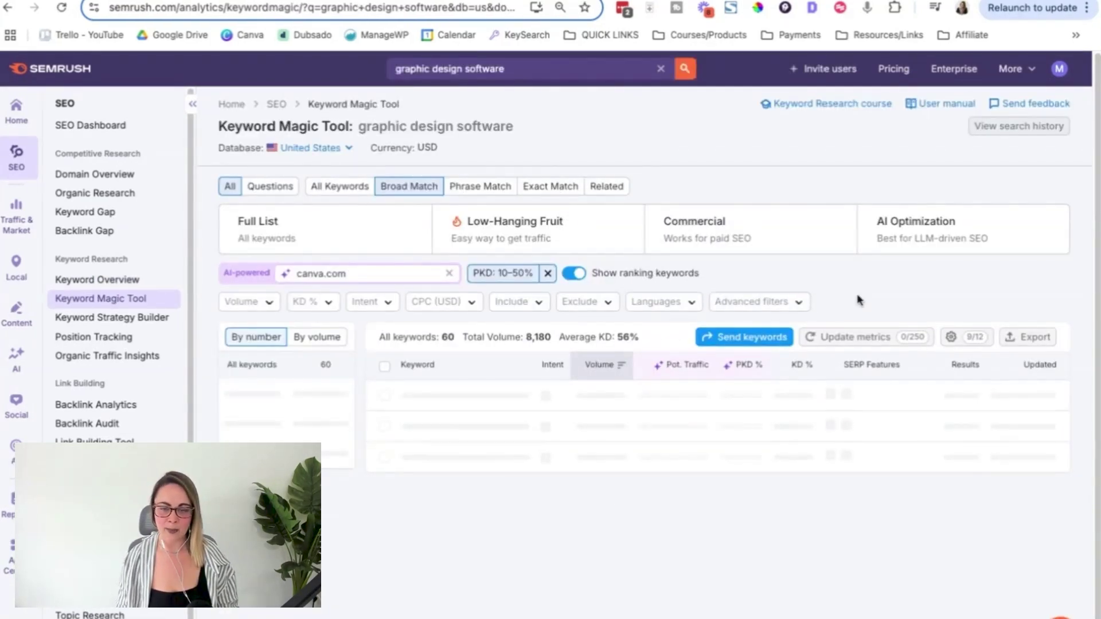
Step: Compare volume, potential traffic, personal keyword difficulty and general keyword difficulty for the listed keywords, especially "best graphic design software"
{"action": "scroll", "coordinate": [858, 300], "scroll_direction": "down", "scroll_amount": 1}
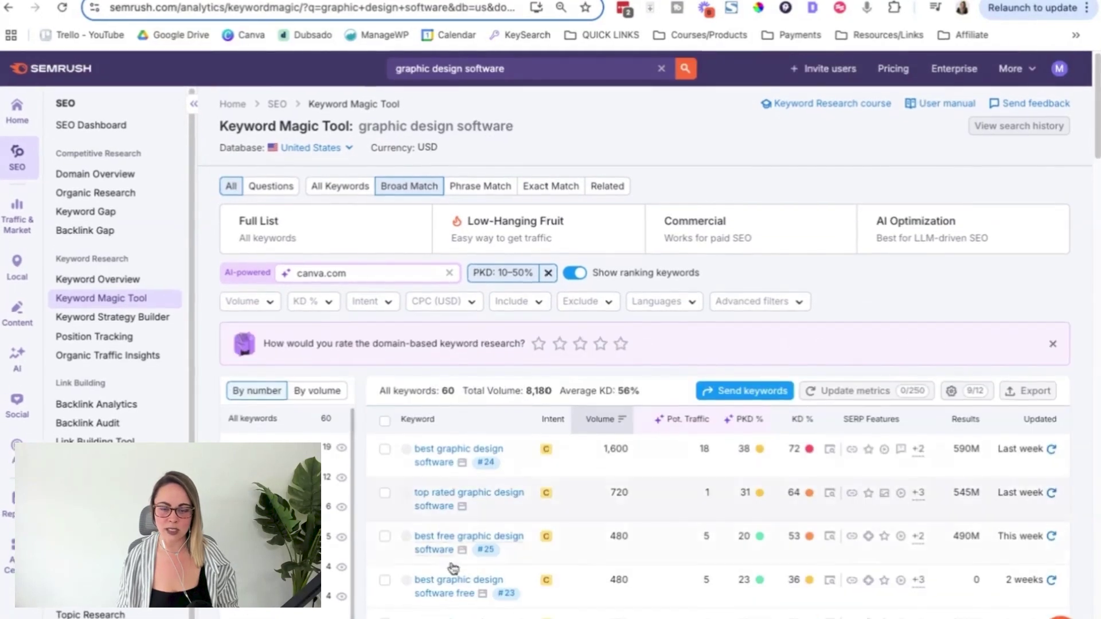
{"action": "scroll", "coordinate": [665, 335], "scroll_direction": "down", "scroll_amount": 2}
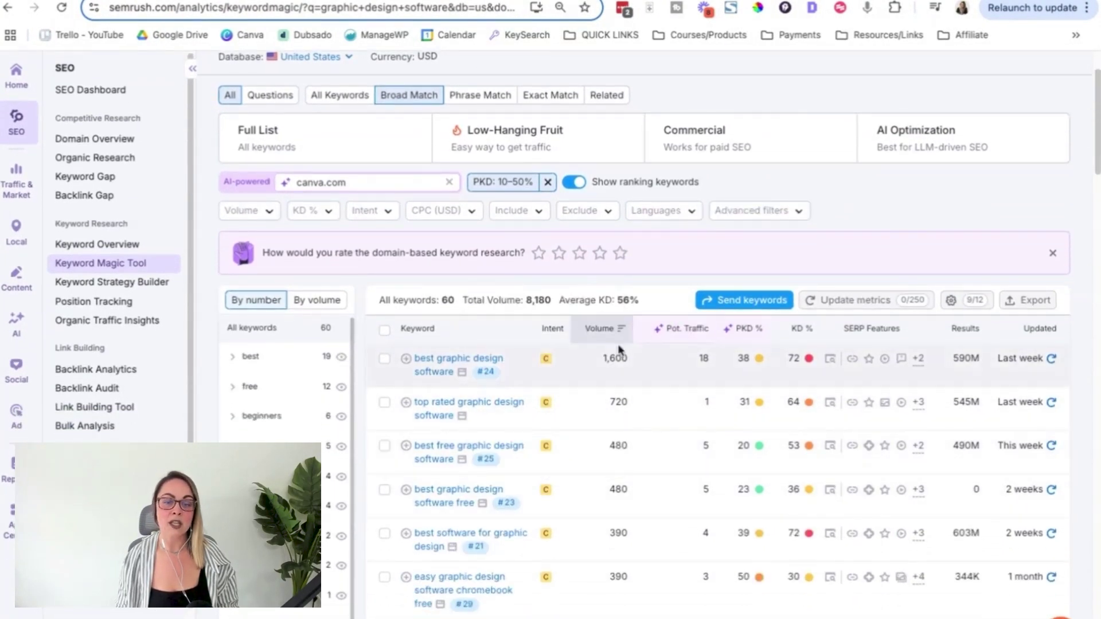
{"action": "mouse_move", "coordinate": [688, 337]}
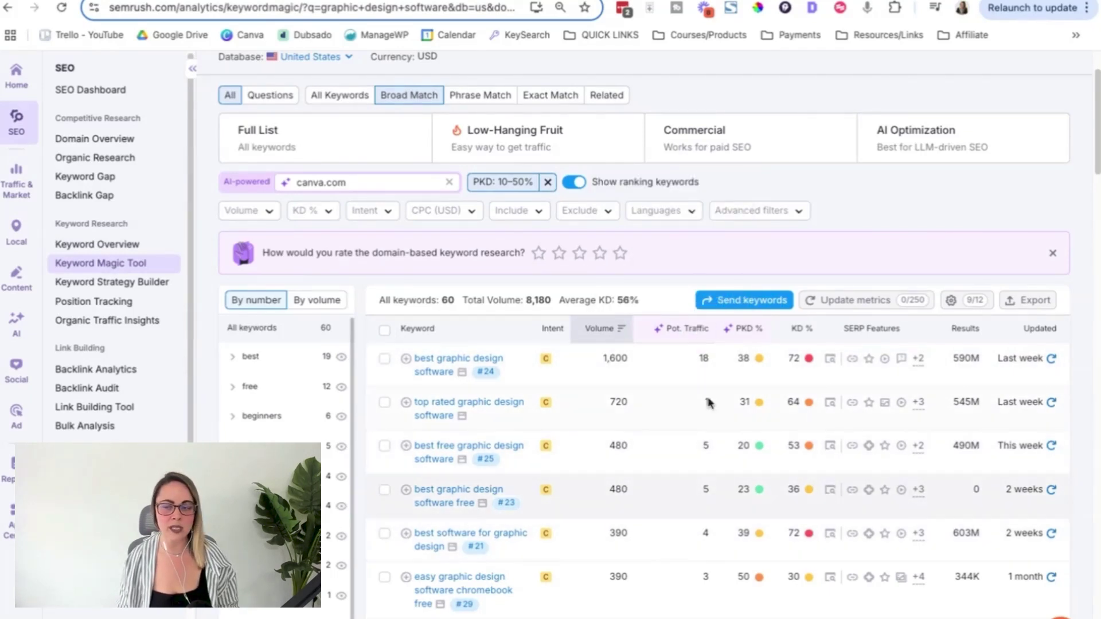
{"action": "mouse_move", "coordinate": [750, 335]}
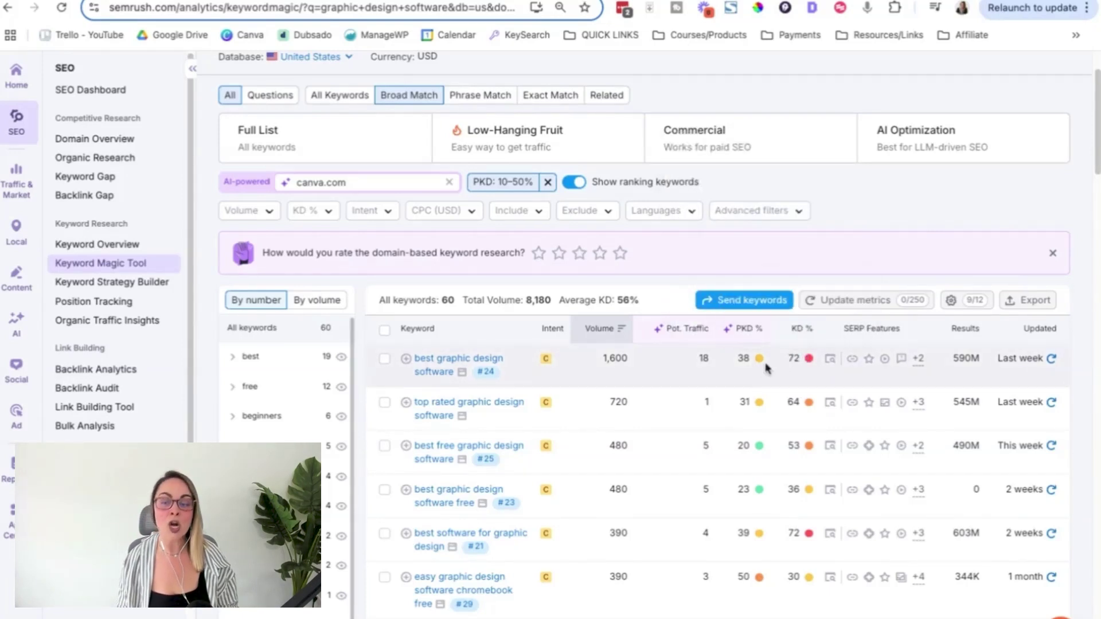
{"action": "mouse_move", "coordinate": [808, 358]}
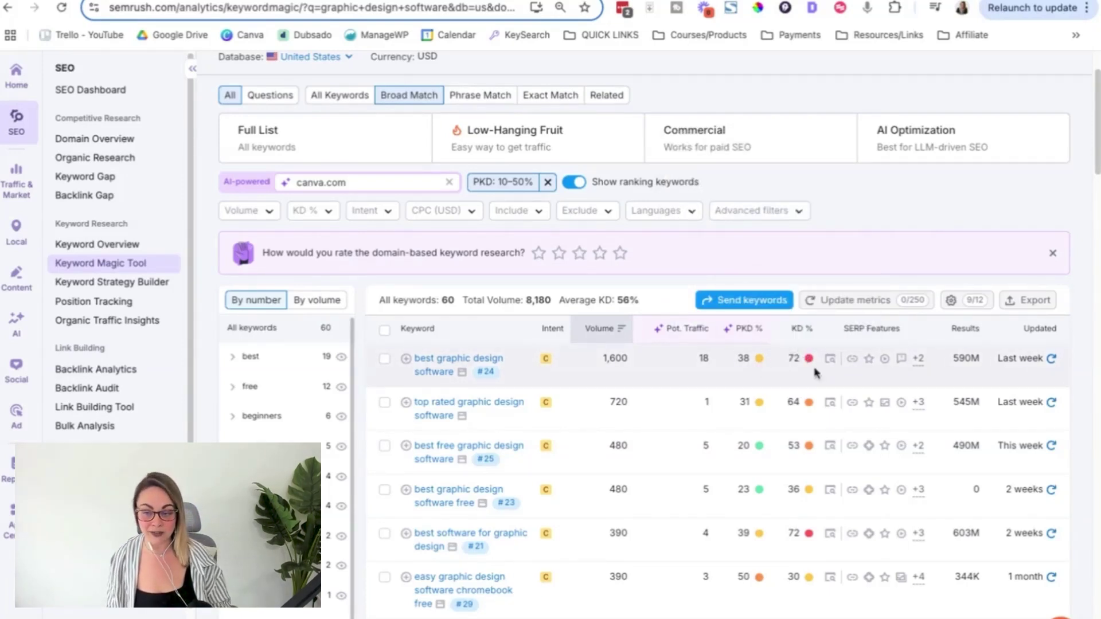
{"action": "mouse_move", "coordinate": [750, 358]}
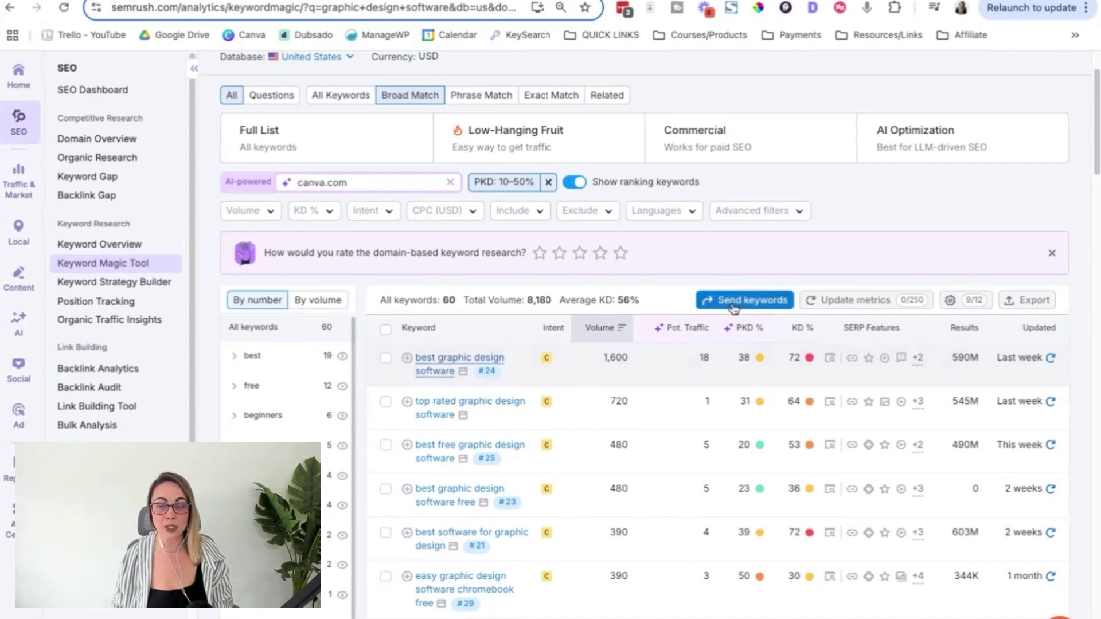
{"action": "mouse_move", "coordinate": [809, 356]}
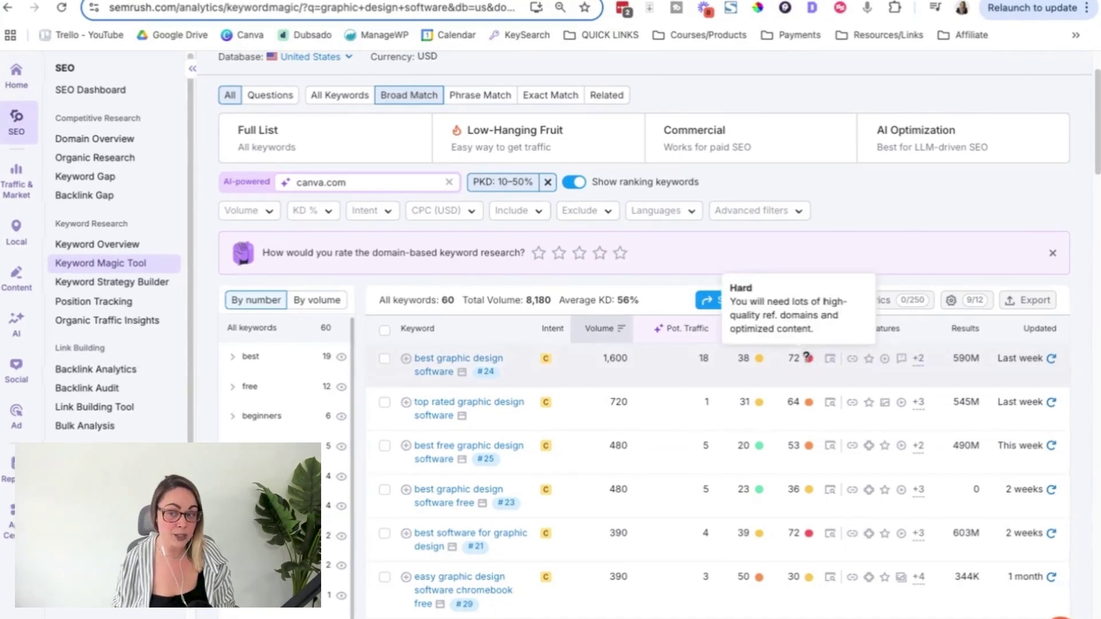
Step: Examine the personal keyword difficulty ratings and topical authority of the listed keywords, especially "best free graphic design software", against their general difficulty
{"action": "mouse_move", "coordinate": [753, 356]}
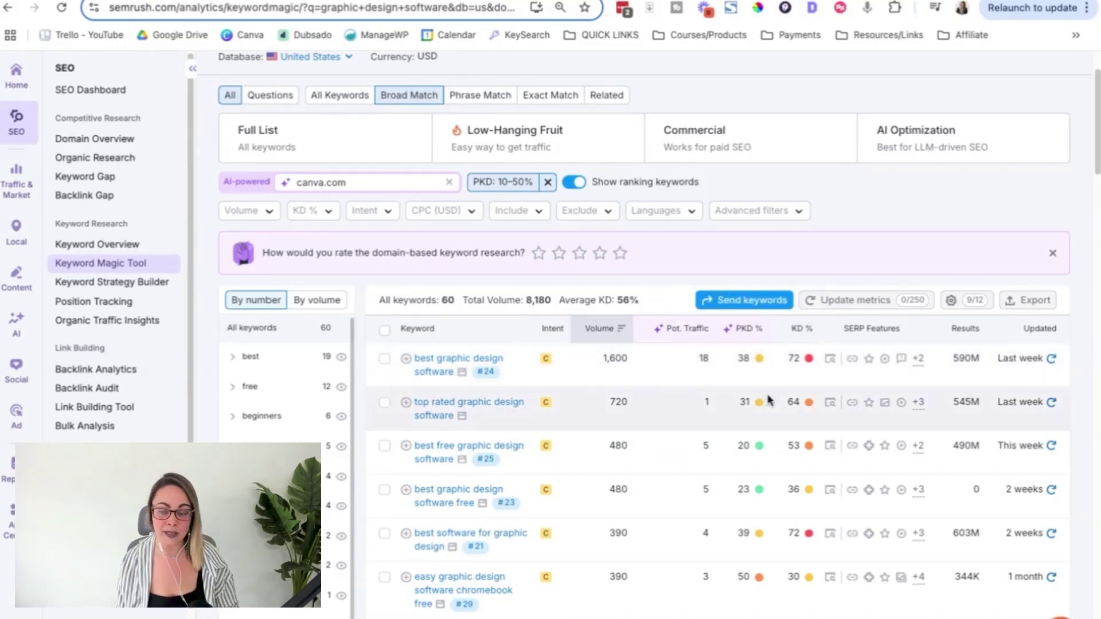
{"action": "mouse_move", "coordinate": [805, 449]}
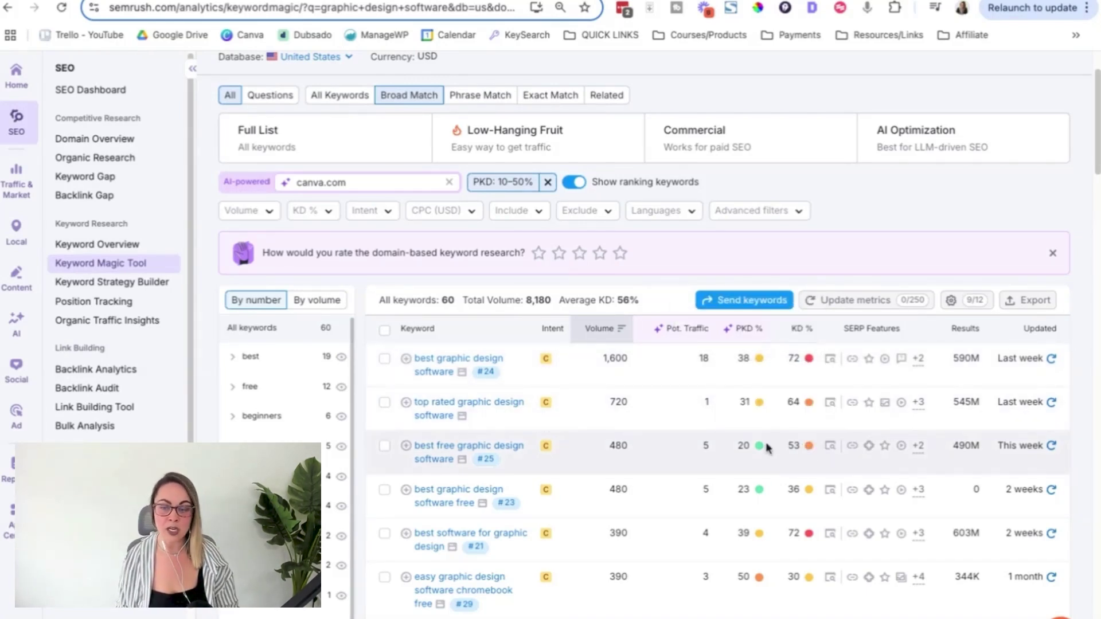
{"action": "mouse_move", "coordinate": [761, 446]}
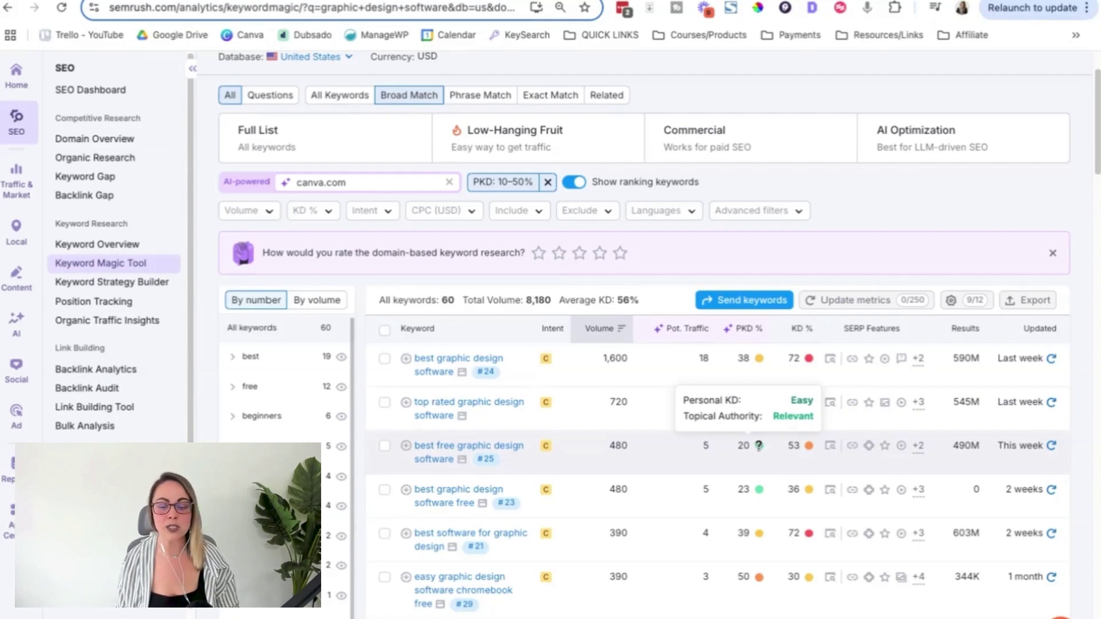
{"action": "scroll", "coordinate": [758, 446], "scroll_direction": "up", "scroll_amount": 1}
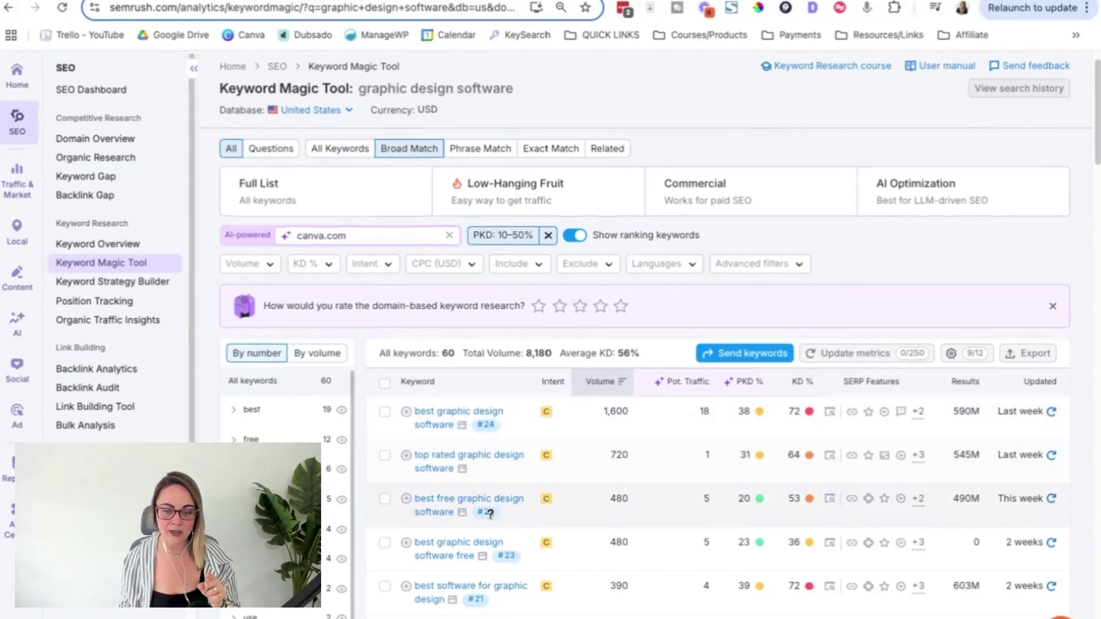
{"action": "scroll", "coordinate": [516, 505], "scroll_direction": "down", "scroll_amount": 2}
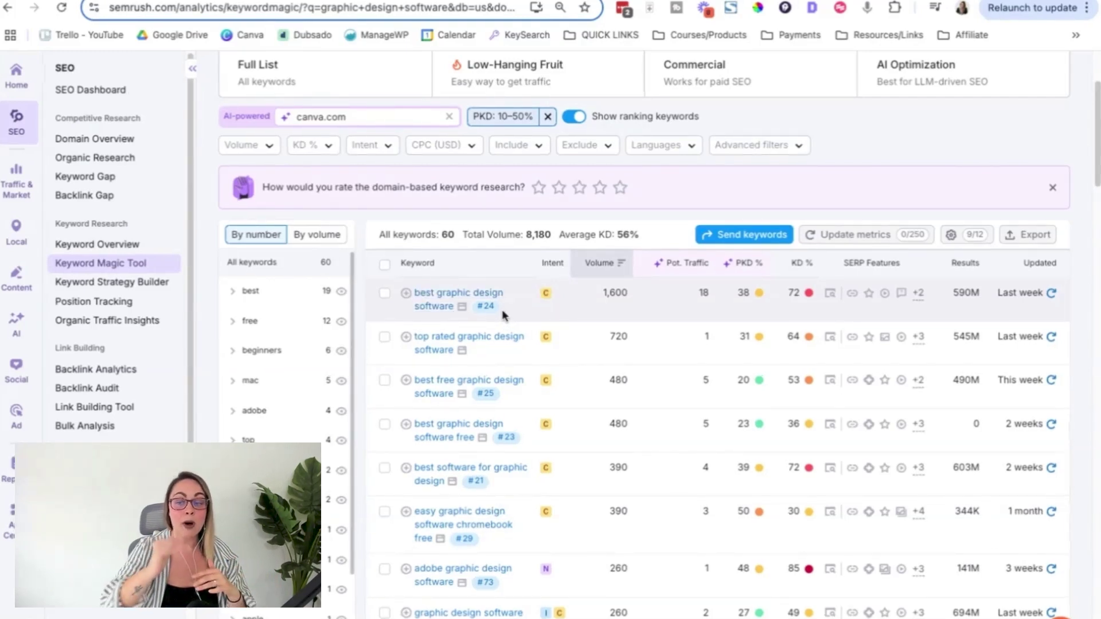
{"action": "mouse_move", "coordinate": [758, 295]}
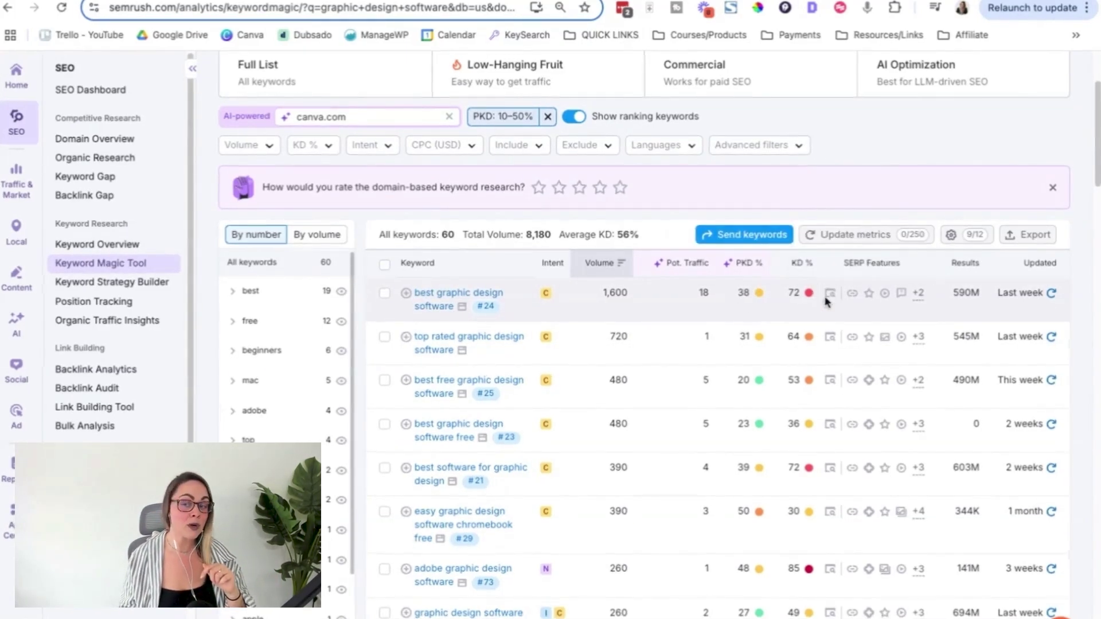
{"action": "scroll", "coordinate": [814, 321], "scroll_direction": "up", "scroll_amount": 3}
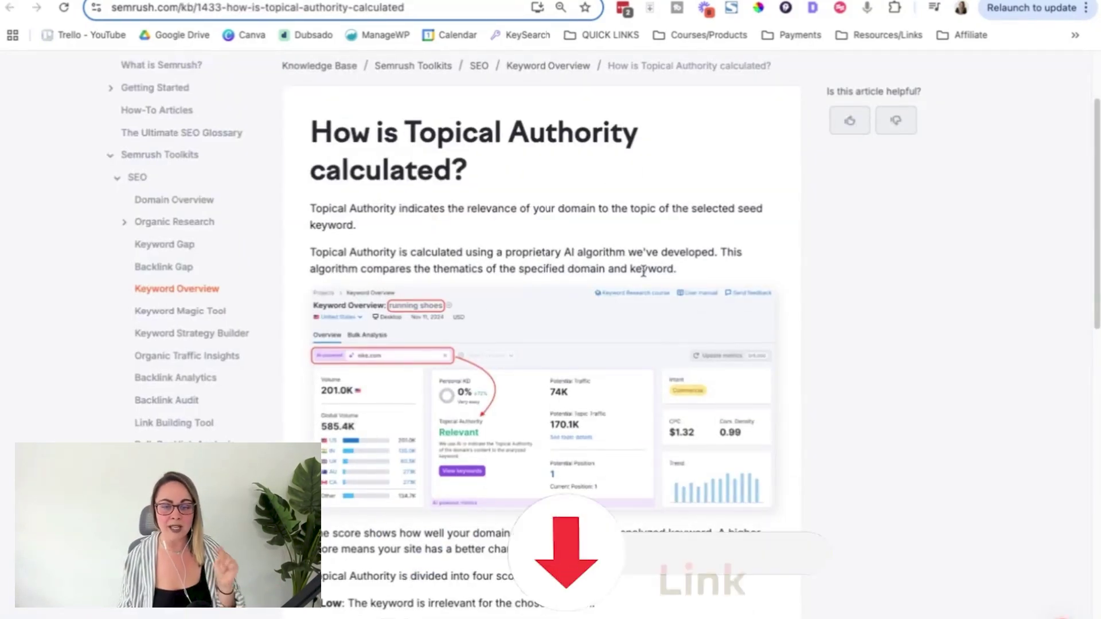
Step: Read the "How is Topical Authority calculated?" article, highlight the explanation of the Low, Moderate, Relevant and High scores, and return to the keyword list
{"action": "scroll", "coordinate": [639, 267], "scroll_direction": "down", "scroll_amount": 5}
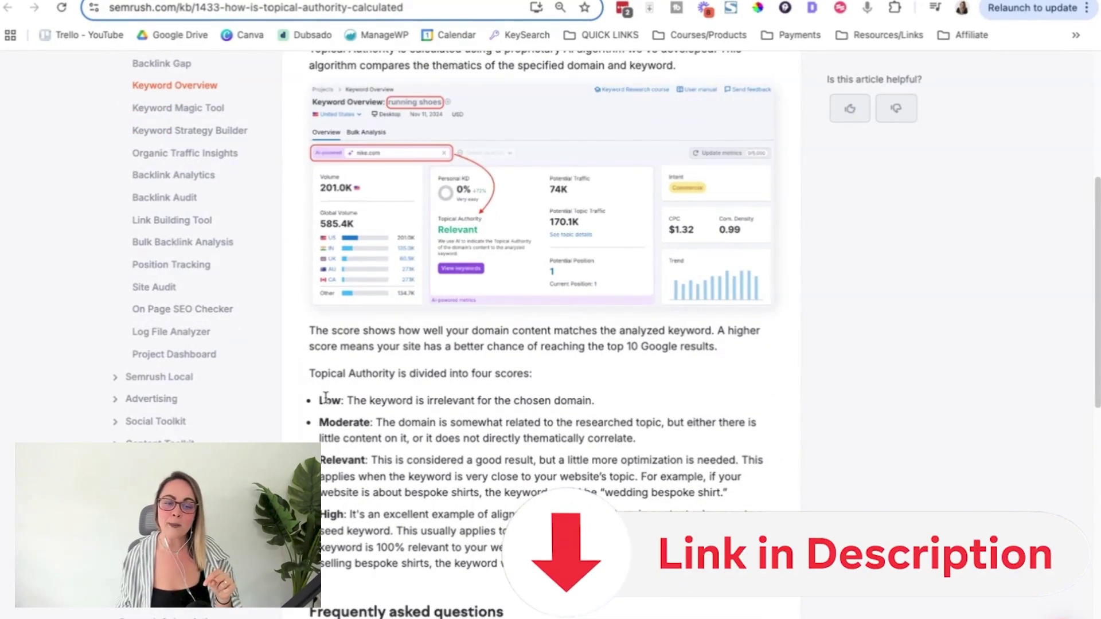
{"action": "left_click_drag", "start_coordinate": [308, 373], "coordinate": [505, 565]}
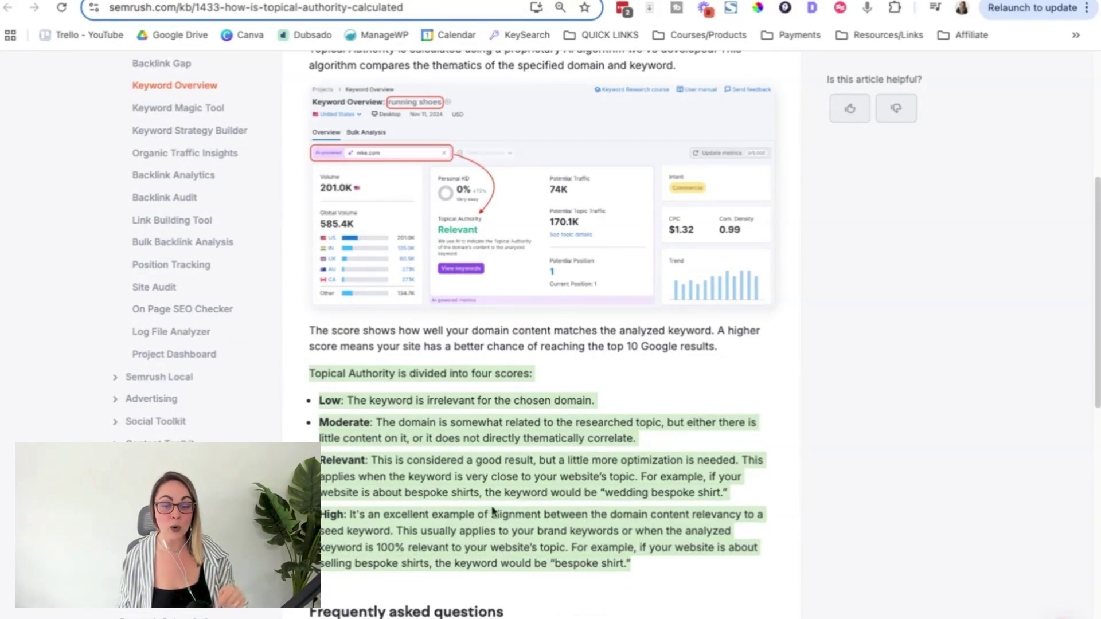
{"action": "scroll", "coordinate": [475, 543], "scroll_direction": "up", "scroll_amount": 4}
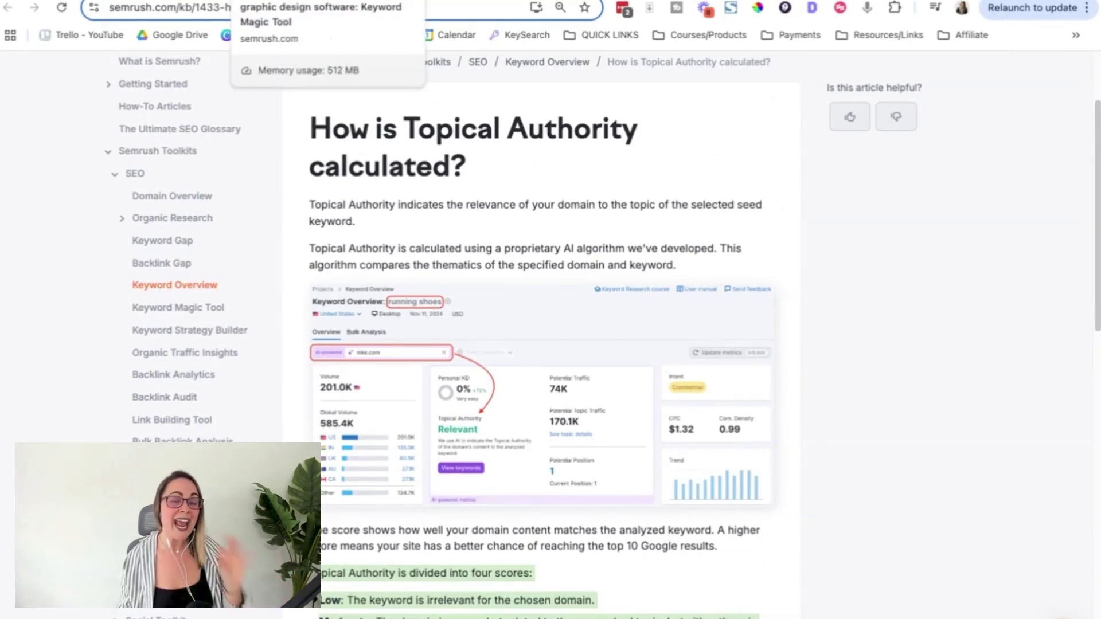
{"action": "left_click", "coordinate": [269, 1]}
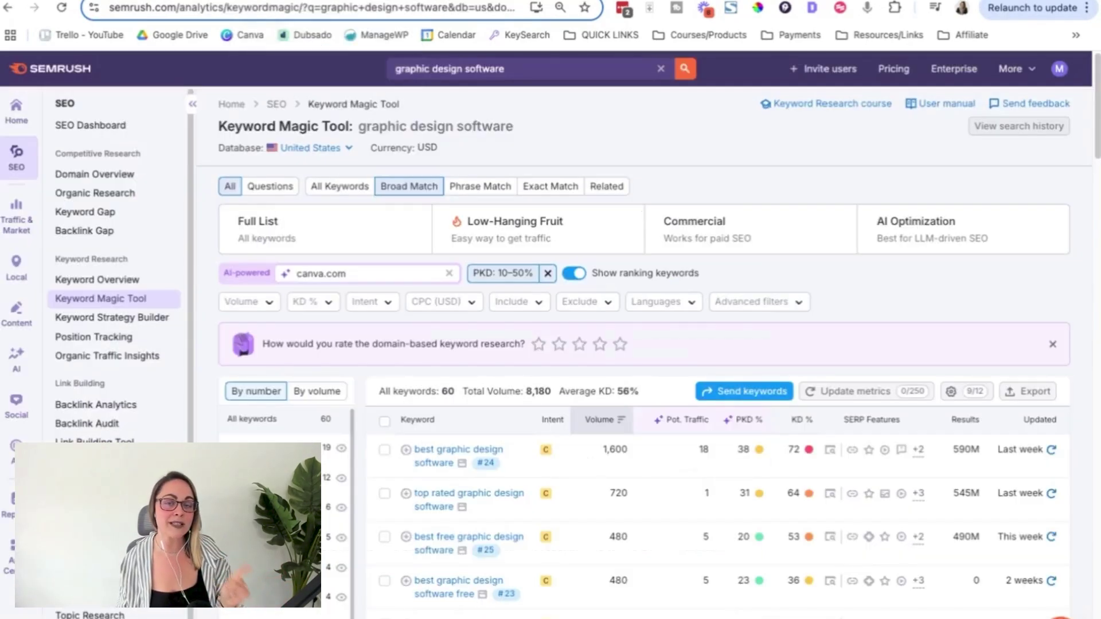